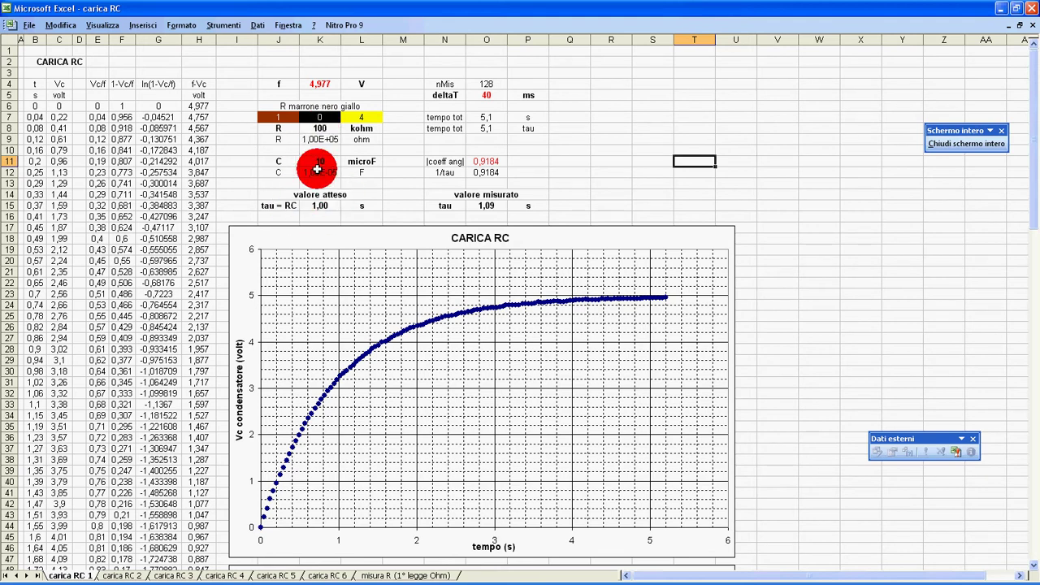
Step: Switch to the carica RC 3 sheet, with expected tau 0,47 s and measured 0,44 s
{"action": "key", "text": "ctrl+Page_Down"}
{"action": "key", "text": "ctrl+Page_Down"}
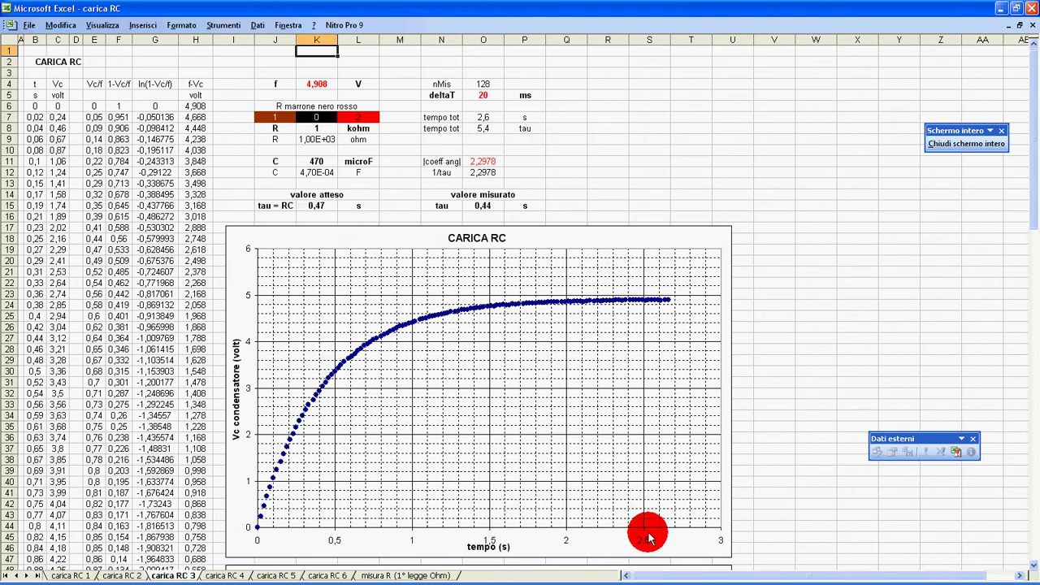
Step: Advance to the carica RC 4 sheet, where expected and measured tau are both 1,21 s
{"action": "key", "text": "ctrl+Page_Down"}
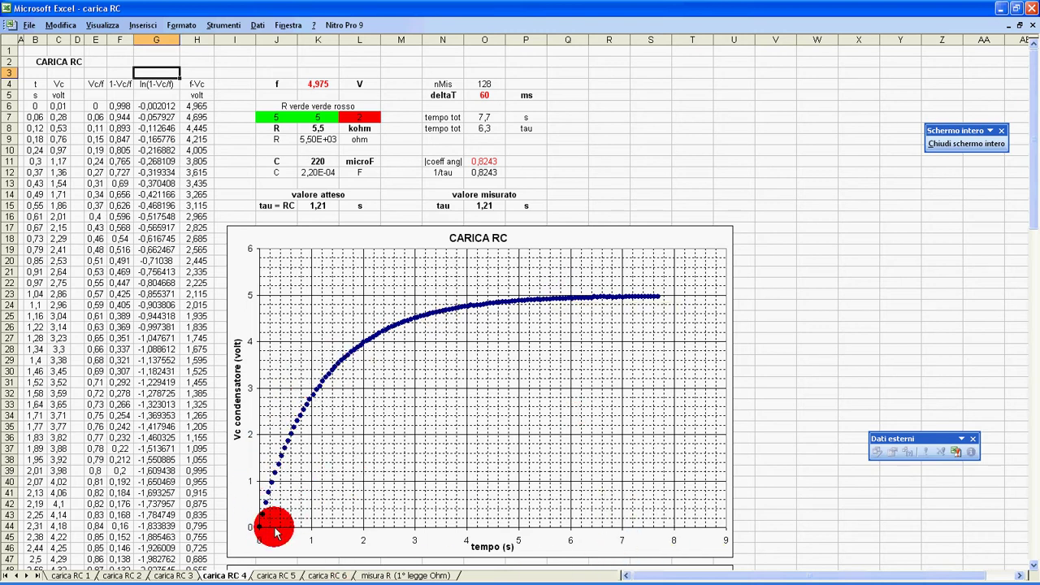
Step: Go to carica RC 5, glance back at carica RC 1 for comparison, then return to carica RC 5
{"action": "key", "text": "ctrl+Page_Down"}
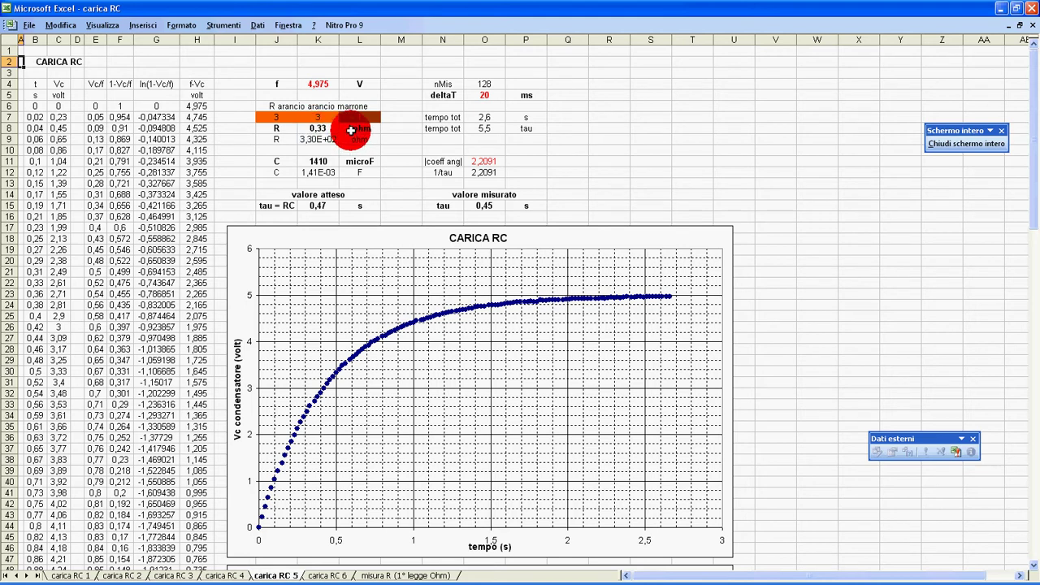
{"action": "key", "text": "ctrl+Page_Up"}
{"action": "key", "text": "ctrl+Page_Up"}
{"action": "key", "text": "ctrl+Page_Up"}
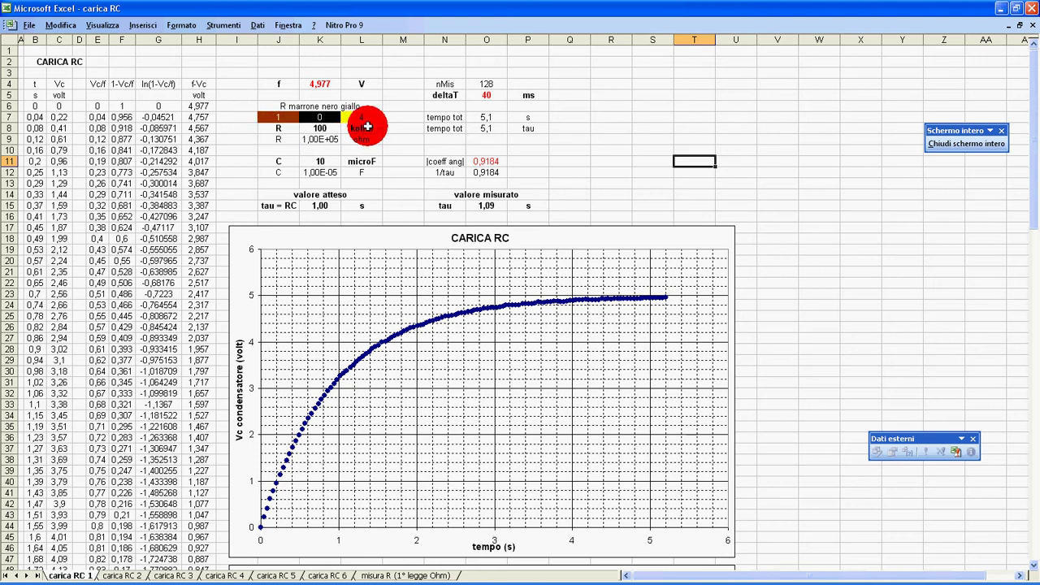
{"action": "key", "text": "ctrl+Page_Down"}
{"action": "key", "text": "ctrl+Page_Down"}
{"action": "key", "text": "ctrl+Page_Down"}
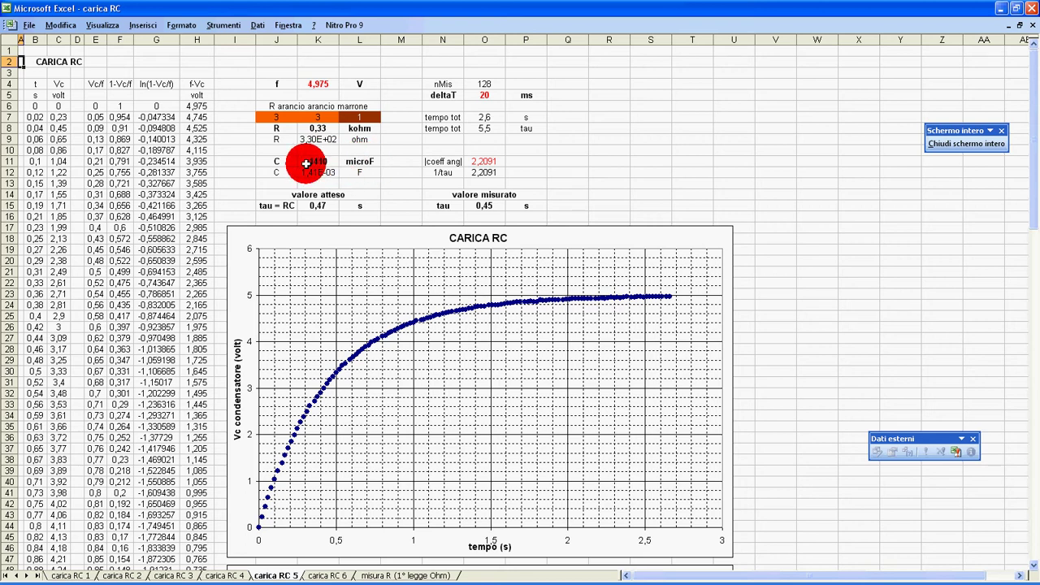
Step: Check carica RC 5's 1410 µF capacitance and expected tau, then advance to carica RC 6
{"action": "left_click", "coordinate": [321, 161]}
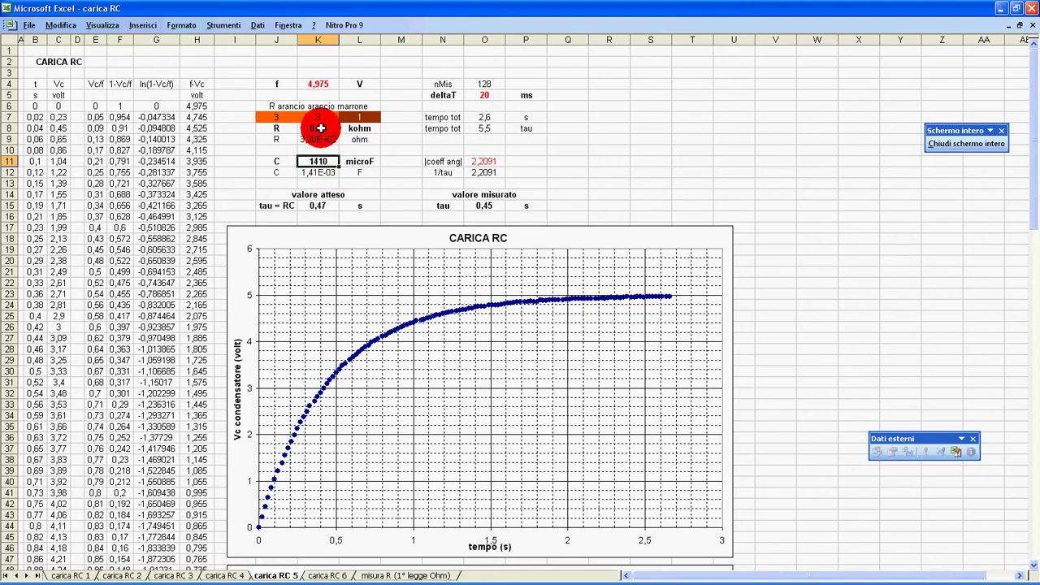
{"action": "left_click", "coordinate": [317, 206]}
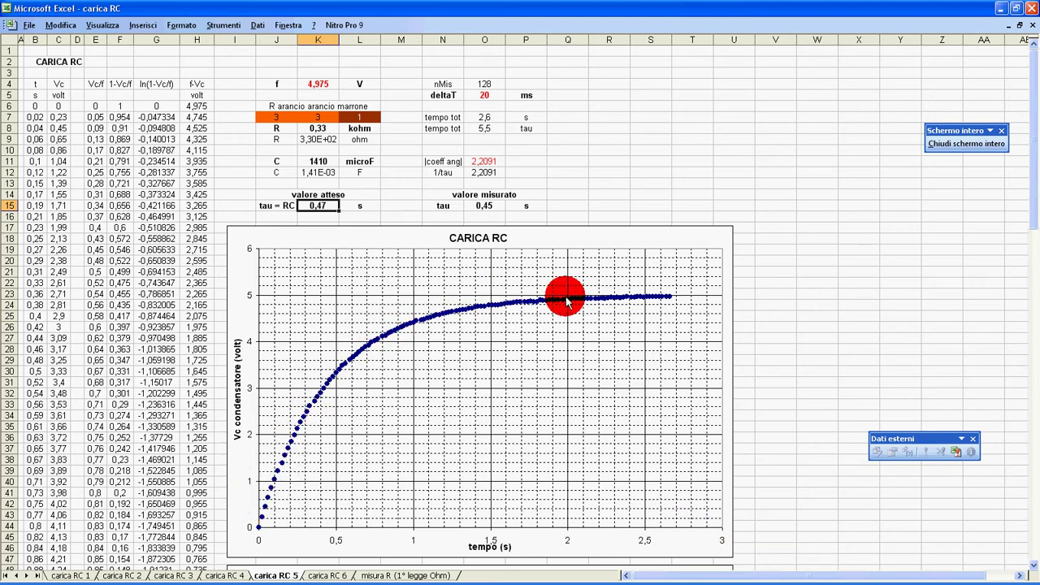
{"action": "key", "text": "ctrl+Page_Down"}
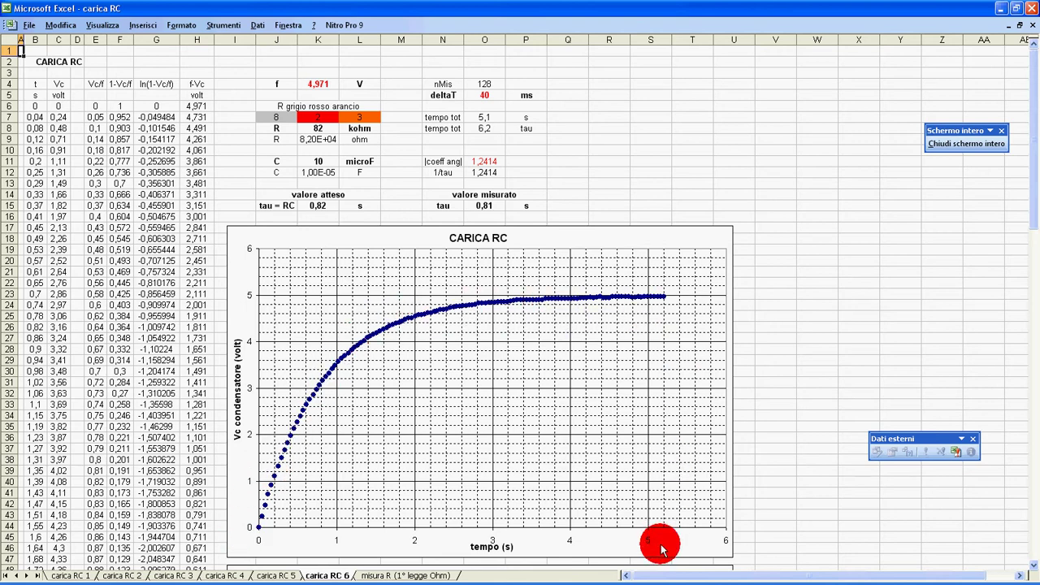
Step: Compare carica RC 6's total time in tau against its 0,82 s expected tau, then return to carica RC 5
{"action": "left_click", "coordinate": [492, 128]}
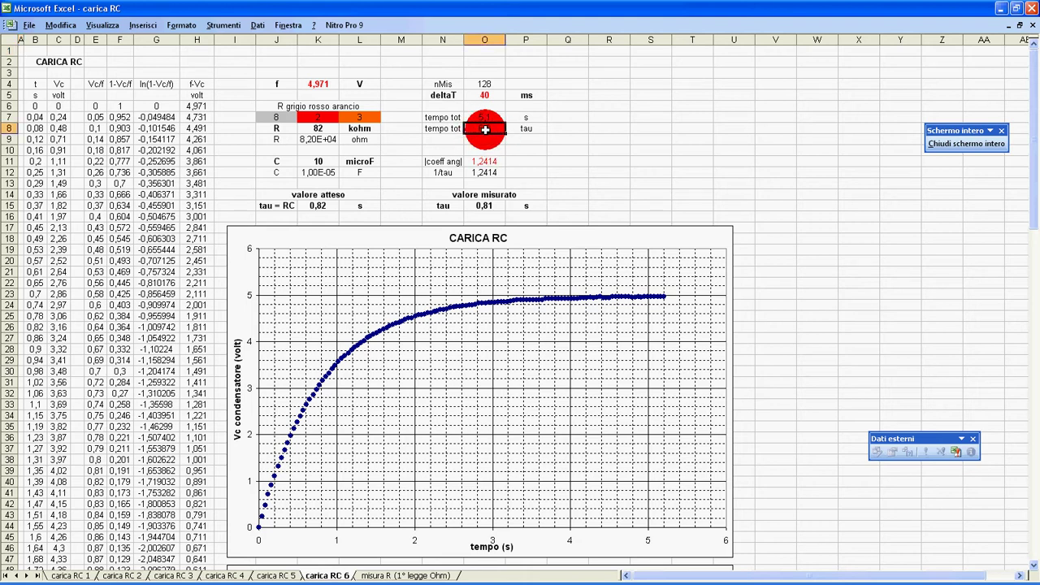
{"action": "left_click", "coordinate": [319, 207]}
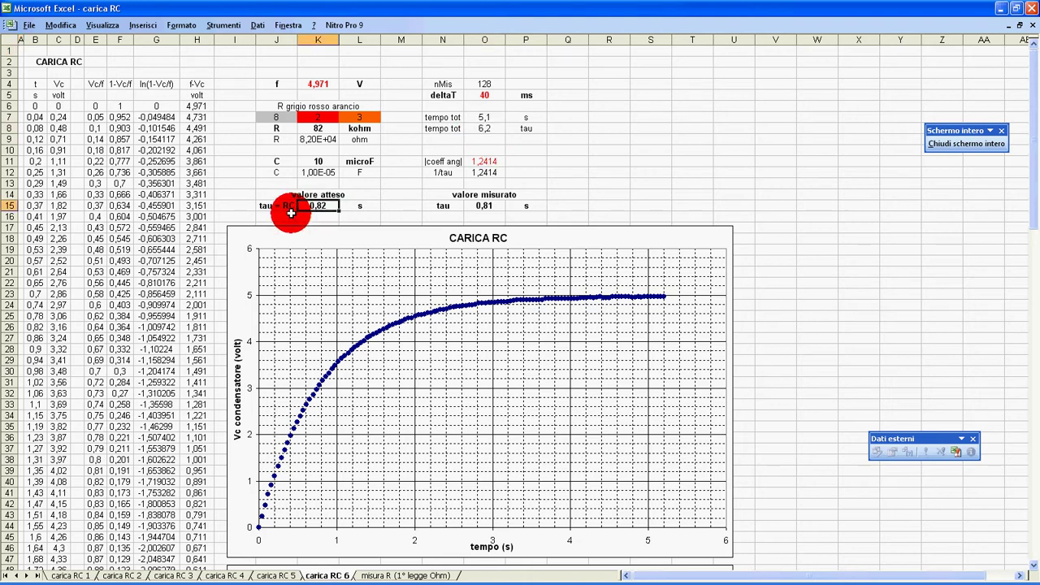
{"action": "left_click", "coordinate": [484, 126]}
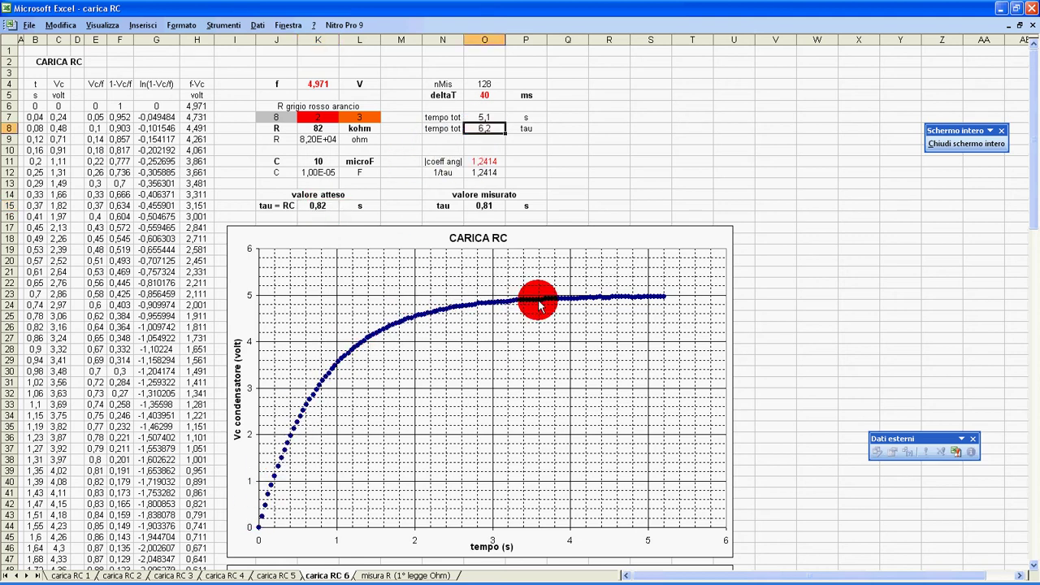
{"action": "key", "text": "ctrl+Page_Up"}
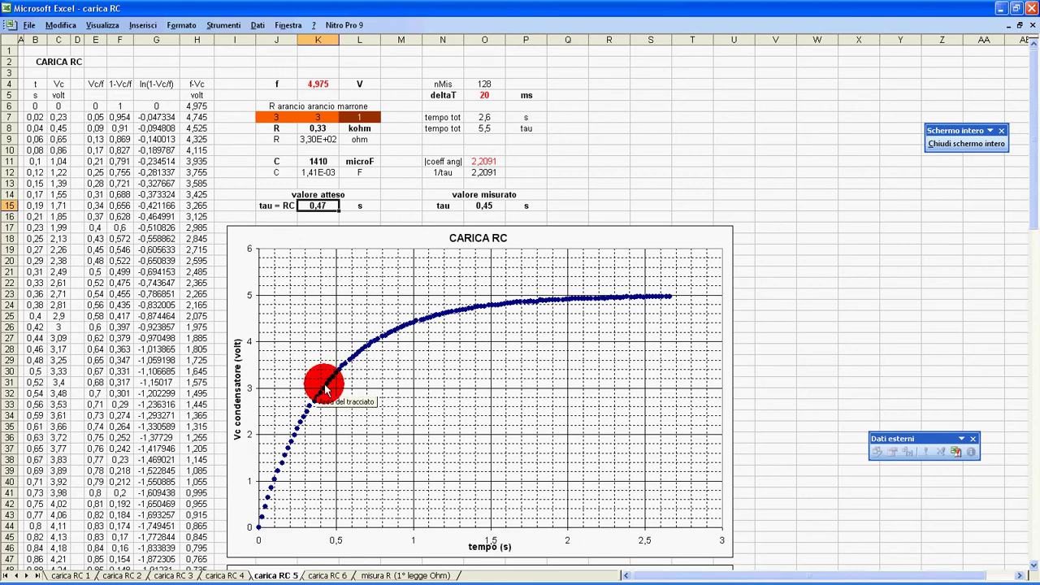
Step: Review carica RC 5's deltaT, nMis, total time and 0,47 s expected tau, then go back to carica RC 4
{"action": "left_click", "coordinate": [502, 95]}
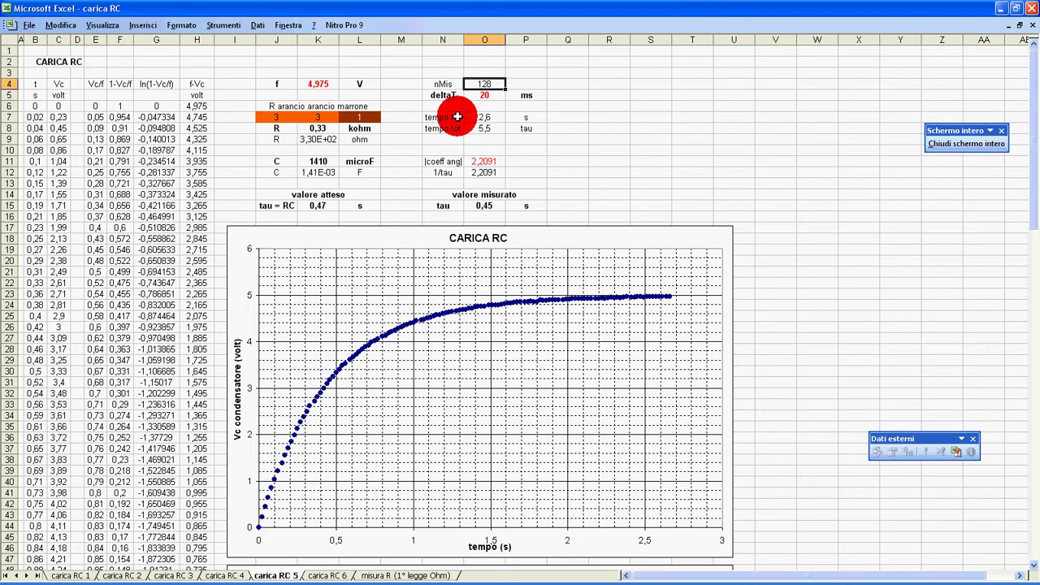
{"action": "left_click", "coordinate": [495, 117]}
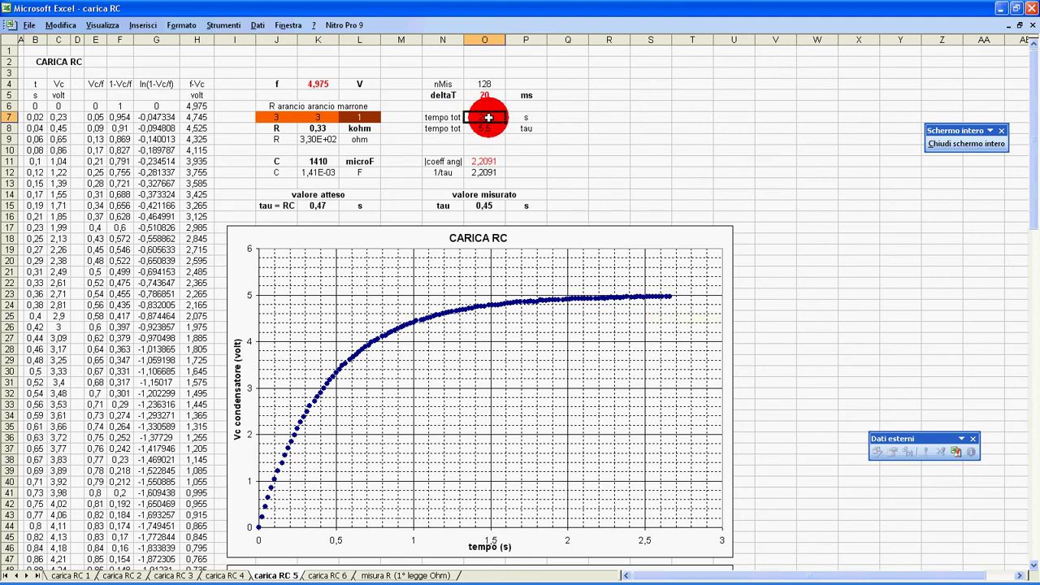
{"action": "left_click", "coordinate": [318, 206]}
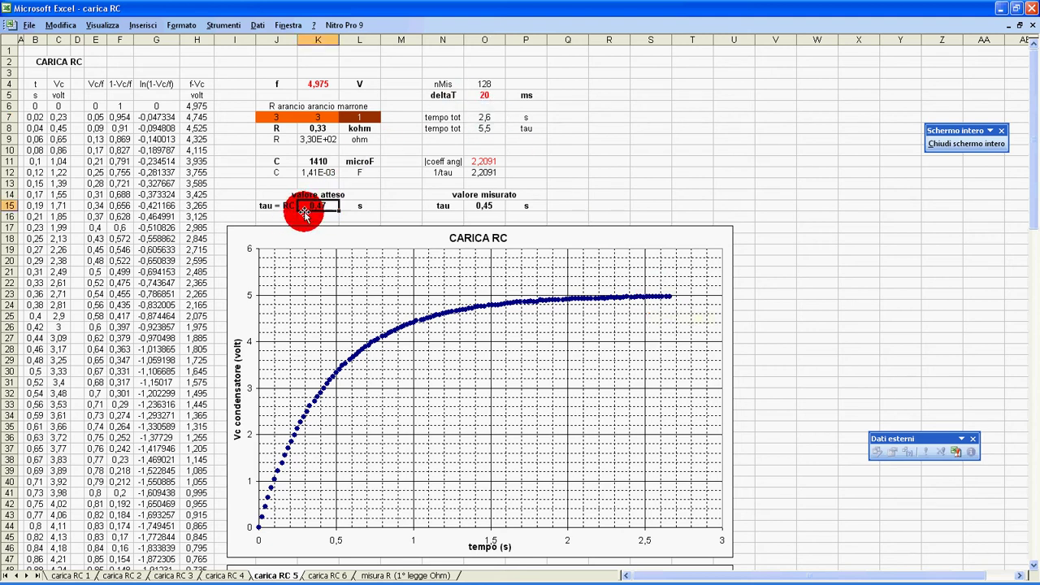
{"action": "left_click", "coordinate": [486, 130]}
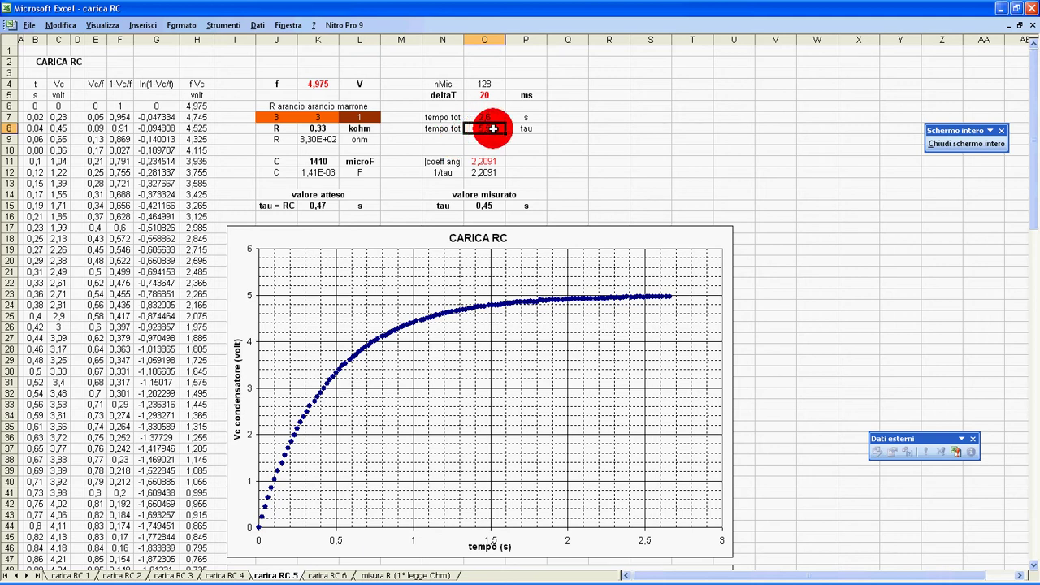
{"action": "left_click", "coordinate": [485, 95]}
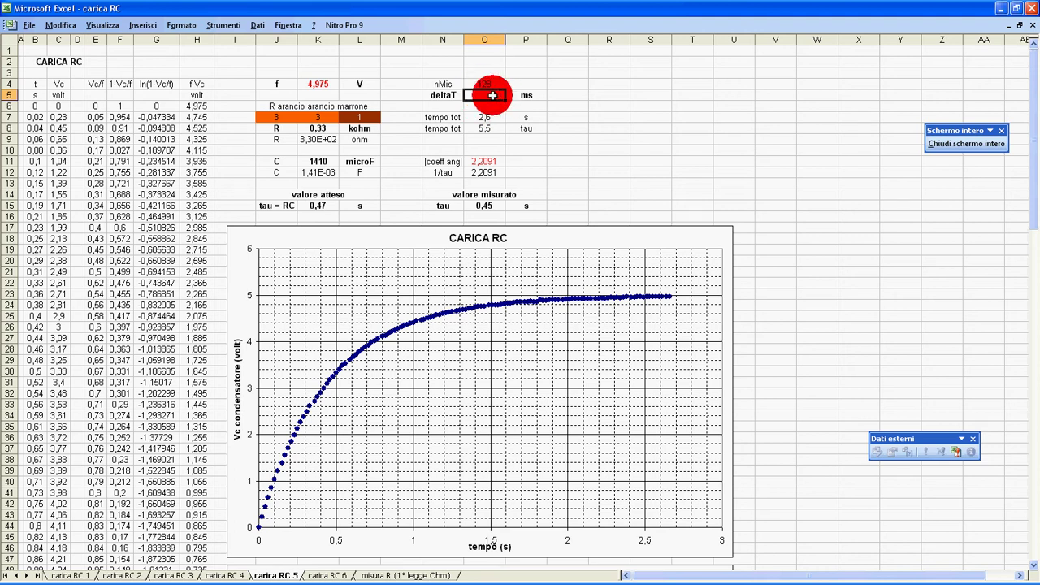
{"action": "left_click", "coordinate": [493, 84]}
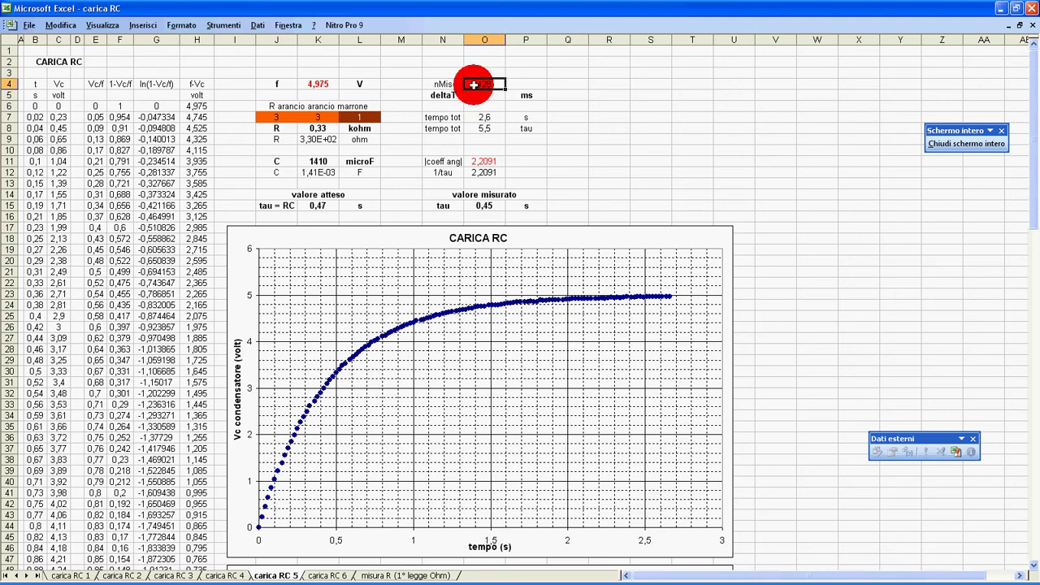
{"action": "left_click", "coordinate": [486, 123]}
{"action": "left_click", "coordinate": [487, 130]}
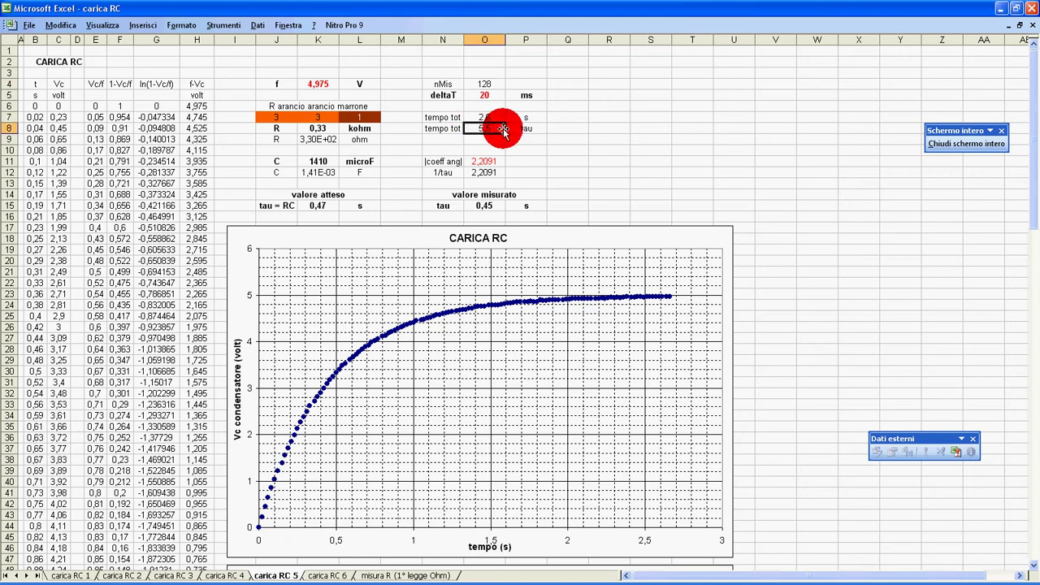
{"action": "left_click", "coordinate": [325, 207]}
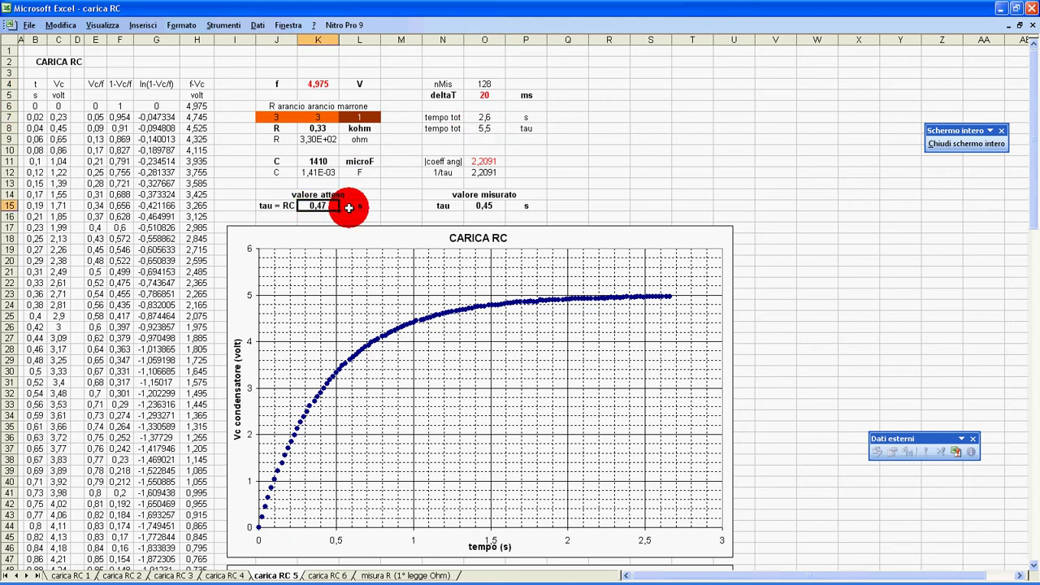
{"action": "key", "text": "ctrl+Page_Up"}
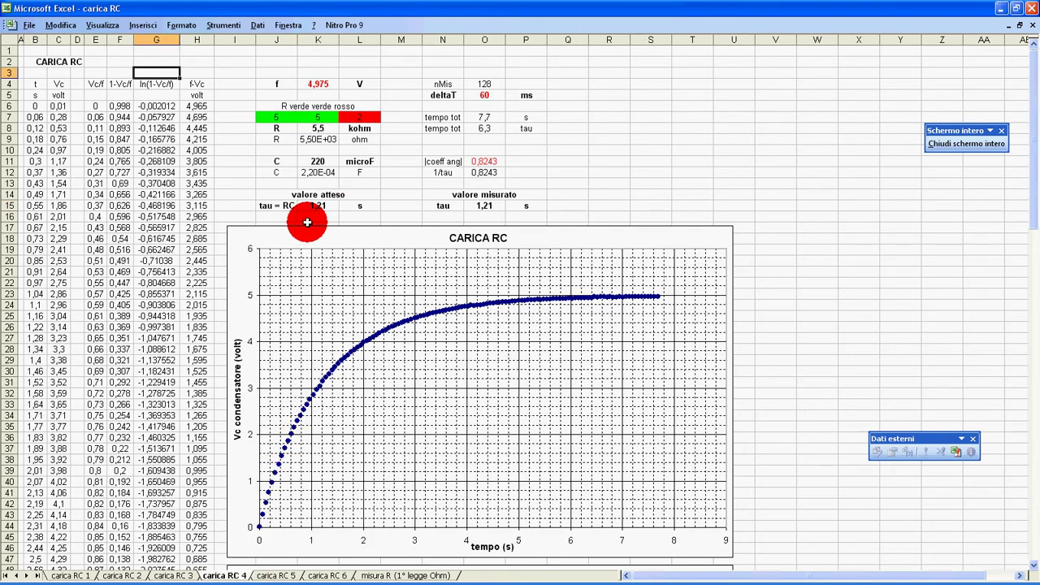
Step: Inspect carica RC 4's deltaT, nMis, 1,21 s expected tau and total time in tau, then go back to carica RC 2
{"action": "left_click", "coordinate": [325, 205]}
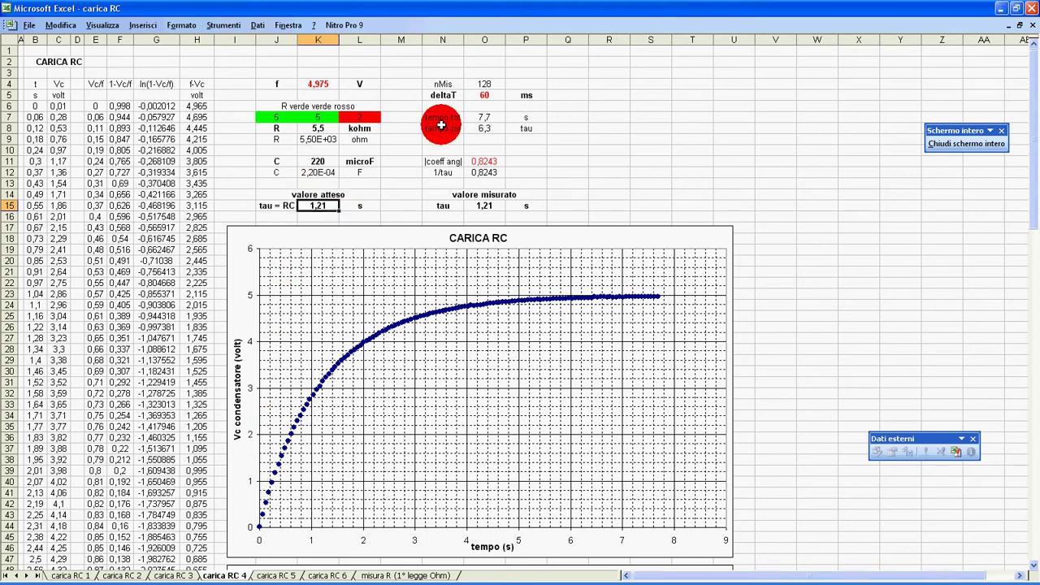
{"action": "left_click", "coordinate": [482, 95]}
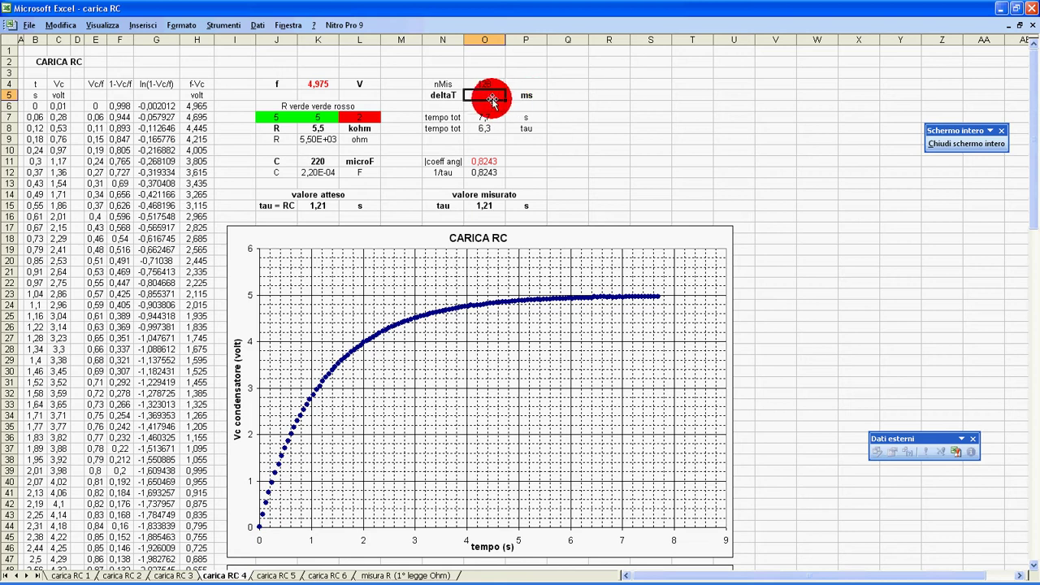
{"action": "key", "text": "Delete"}
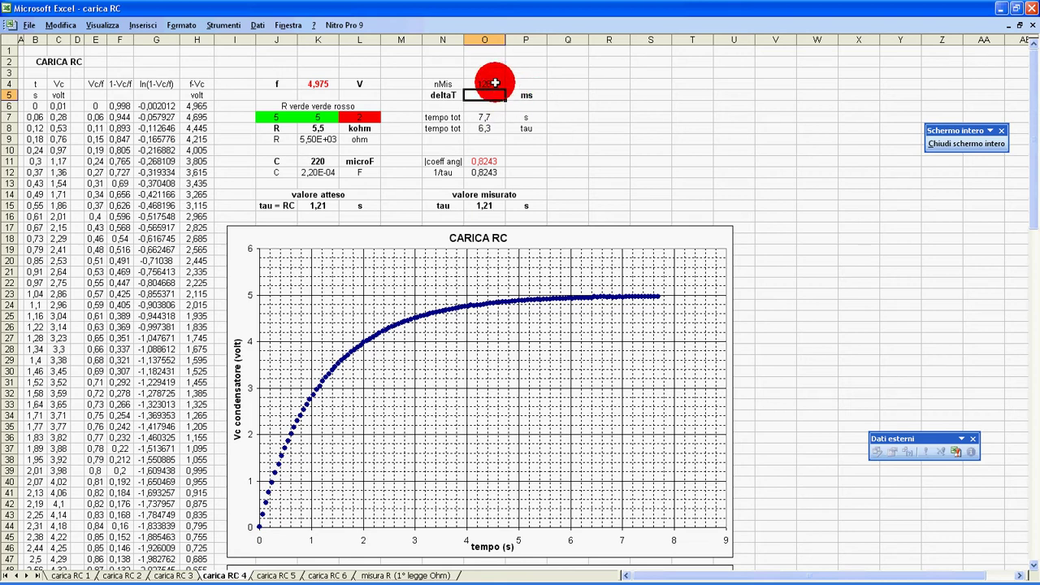
{"action": "left_click", "coordinate": [494, 83]}
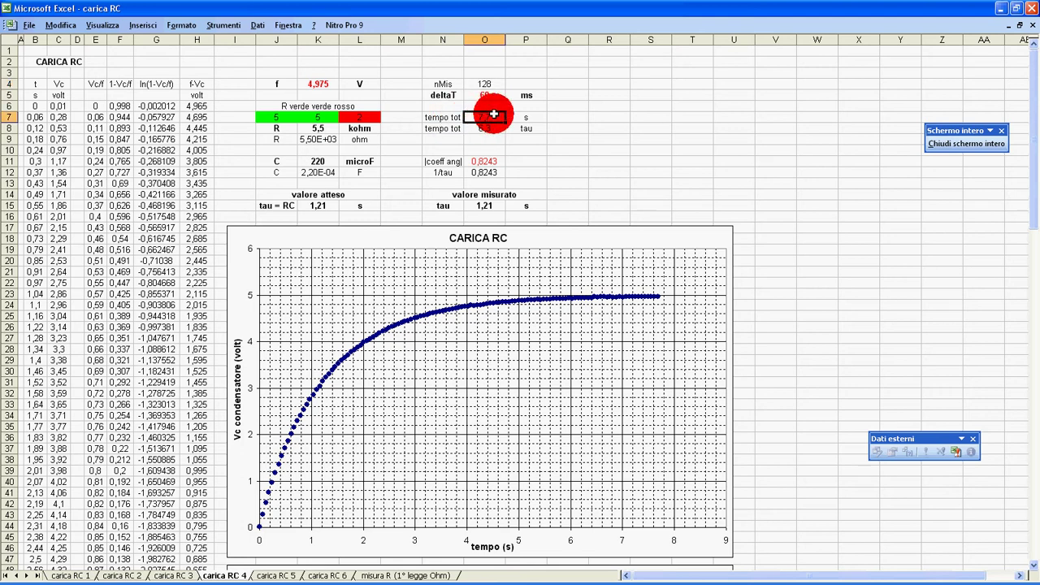
{"action": "left_click", "coordinate": [319, 207]}
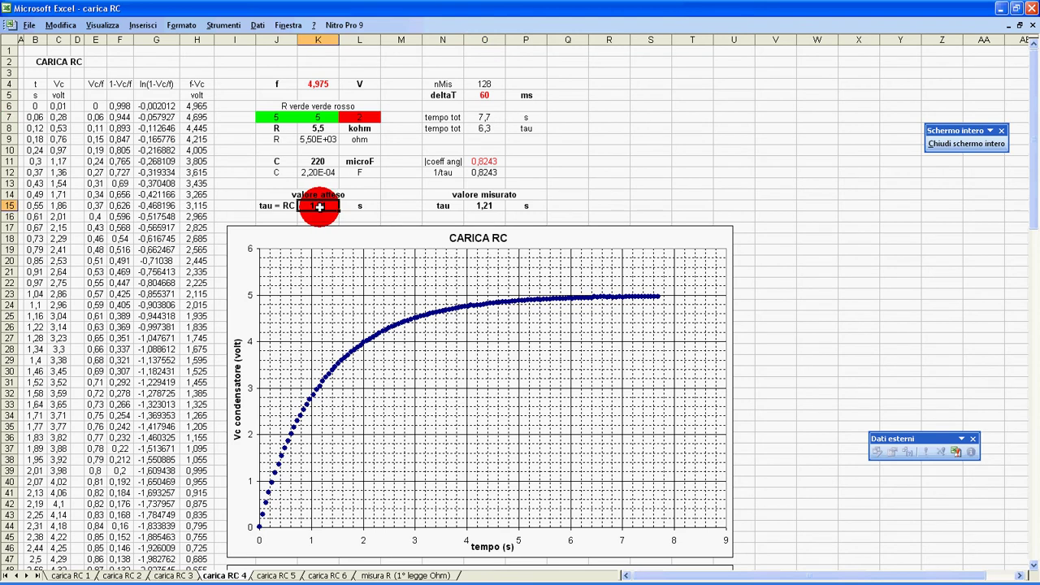
{"action": "left_click", "coordinate": [488, 130]}
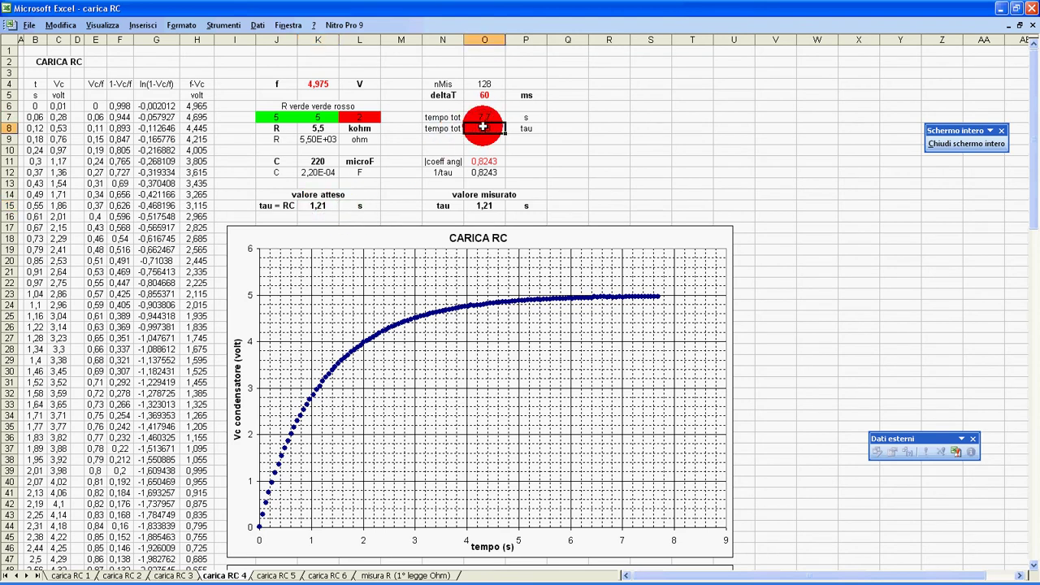
{"action": "left_click", "coordinate": [325, 208]}
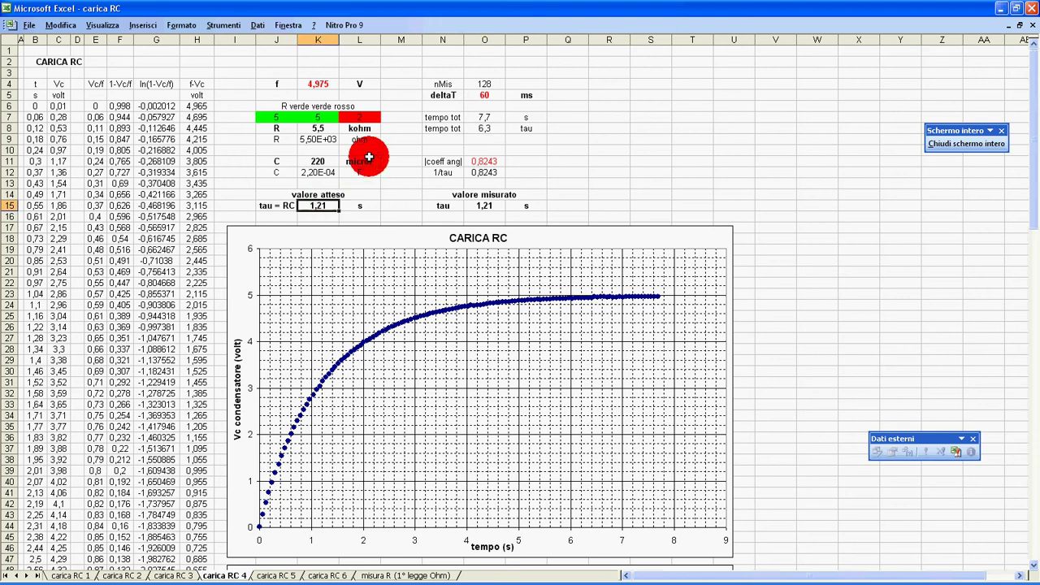
{"action": "left_click", "coordinate": [490, 130]}
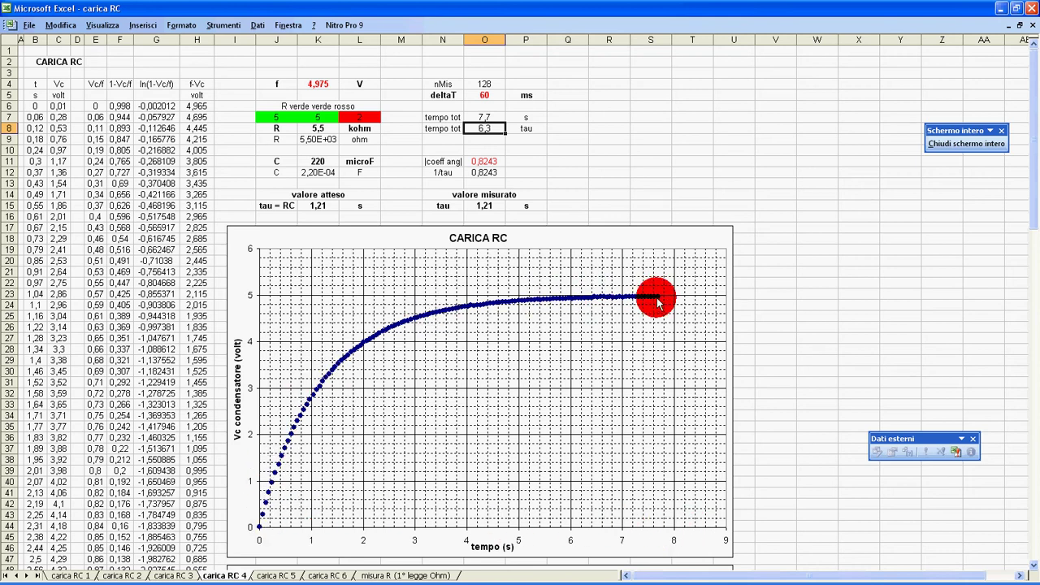
{"action": "key", "text": "ctrl+Page_Up"}
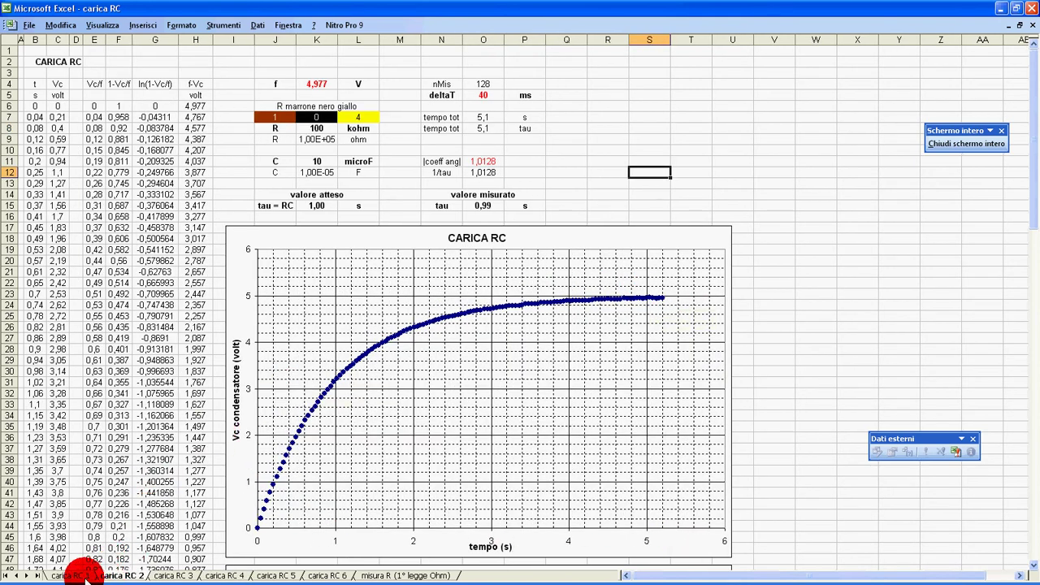
Step: Open carica RC 1 and inspect its 40 ms deltaT, nMis, 1,00 s expected tau and 5,1 tau total time
{"action": "left_click", "coordinate": [80, 576]}
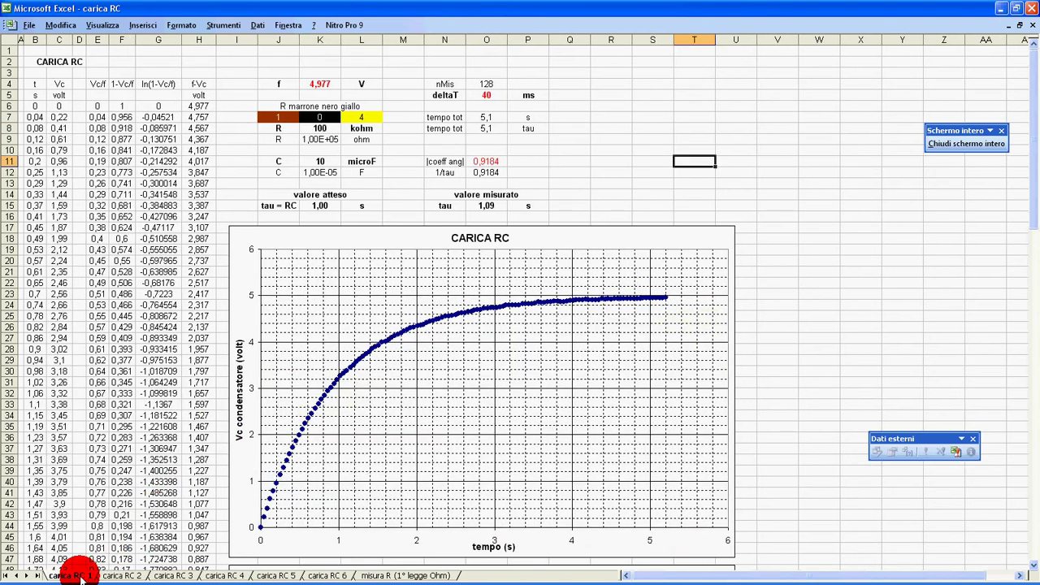
{"action": "left_click", "coordinate": [319, 205]}
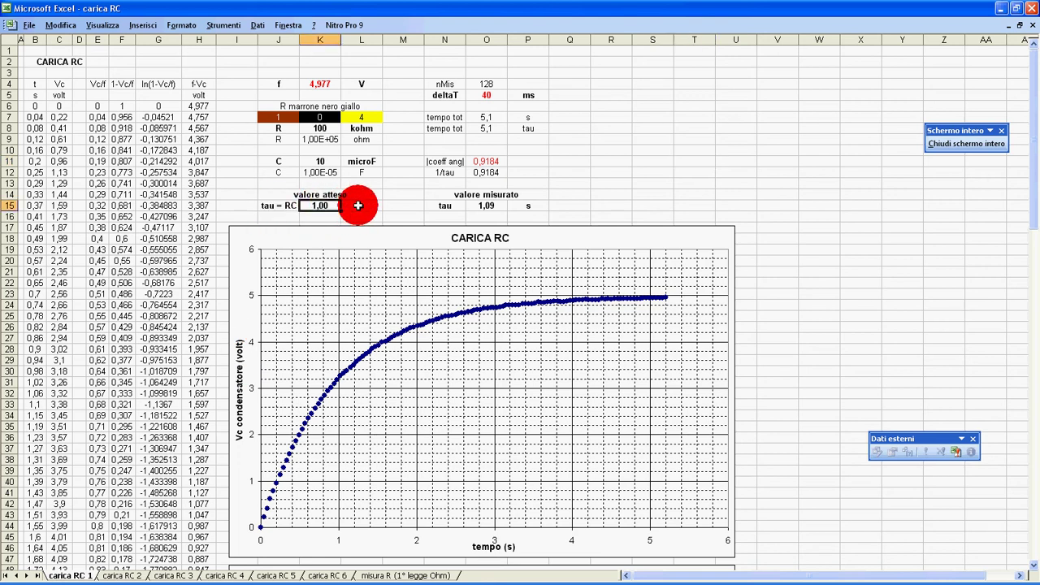
{"action": "left_click", "coordinate": [486, 96]}
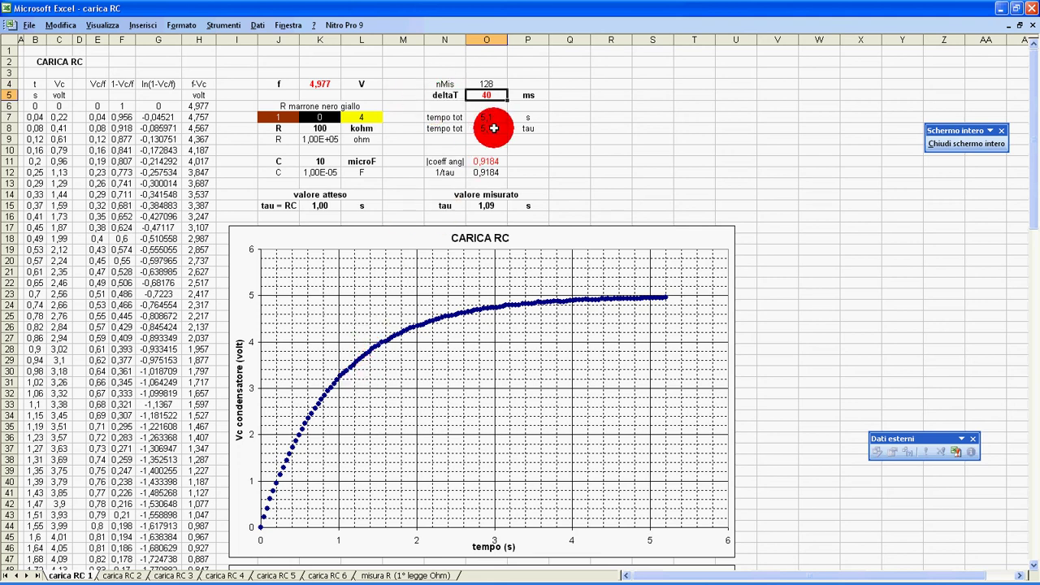
{"action": "type", "text": "40"}
{"action": "left_click", "coordinate": [488, 87]}
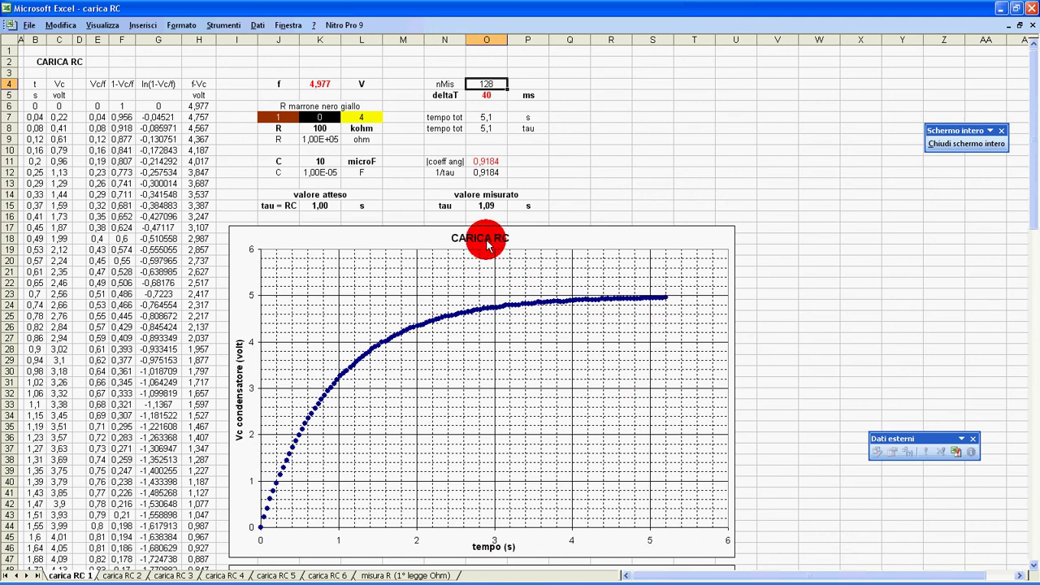
{"action": "left_click", "coordinate": [492, 128]}
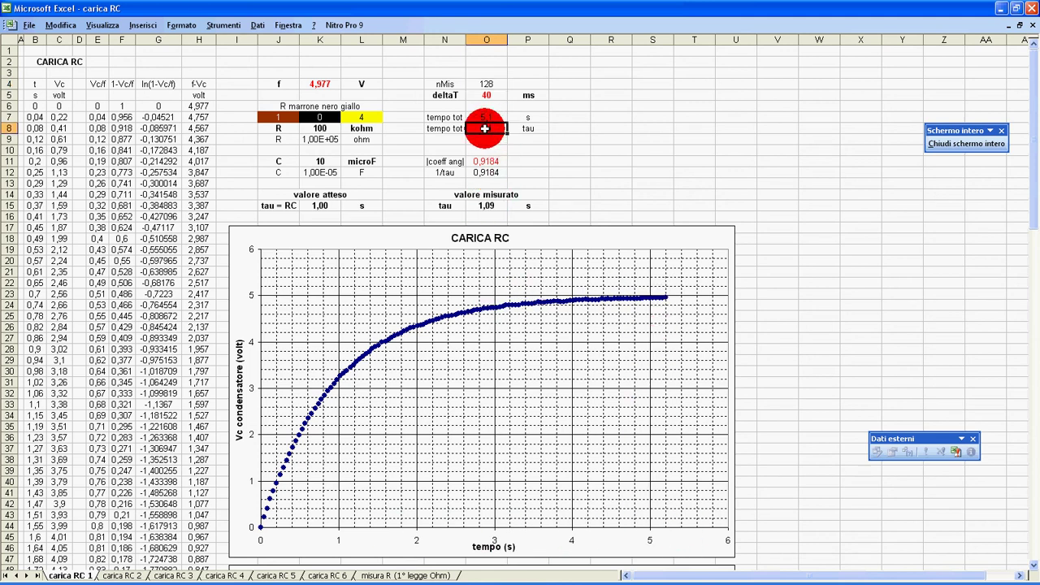
{"action": "left_click", "coordinate": [323, 205]}
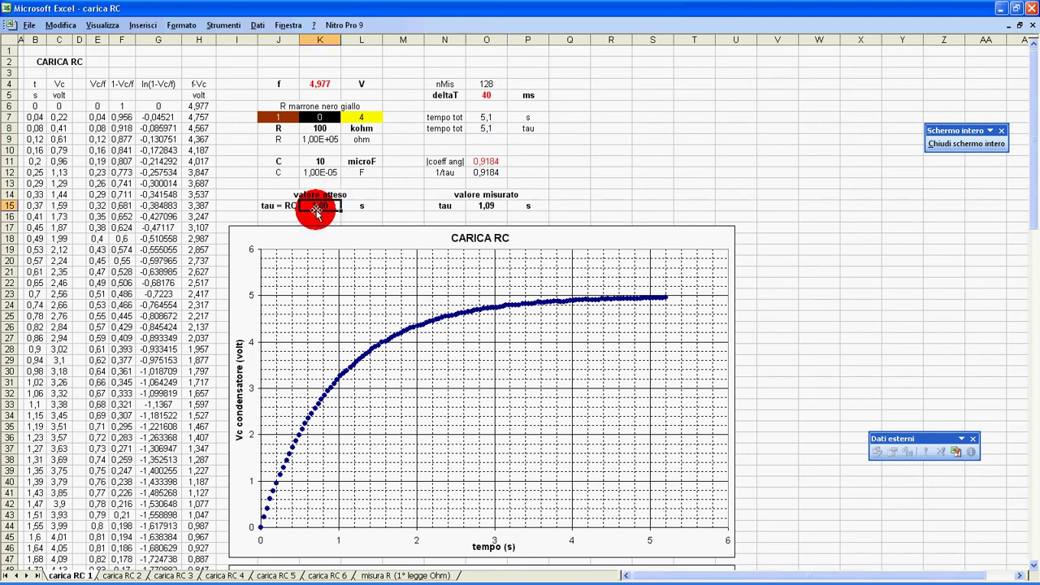
{"action": "left_click", "coordinate": [492, 129]}
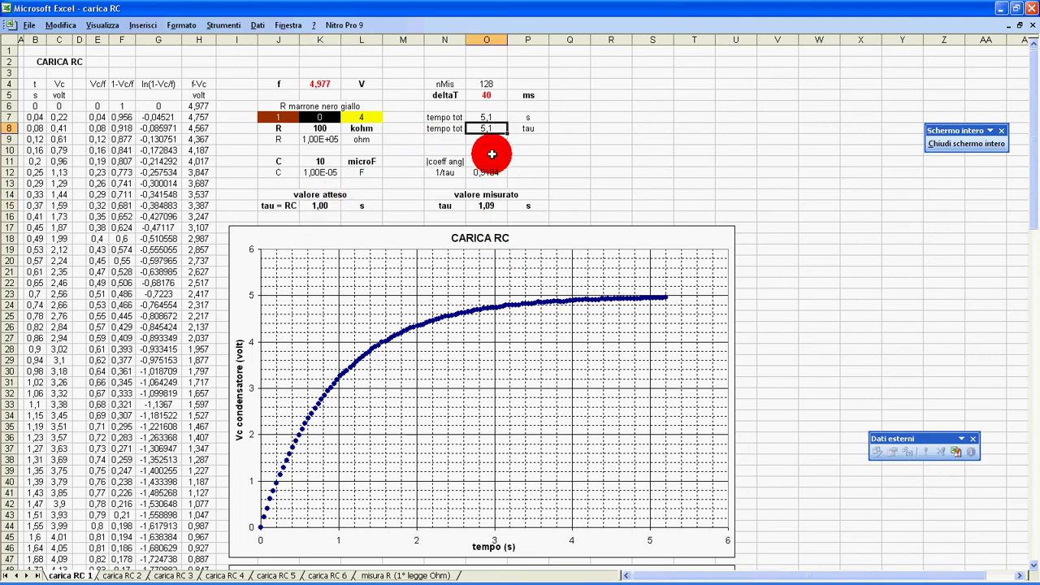